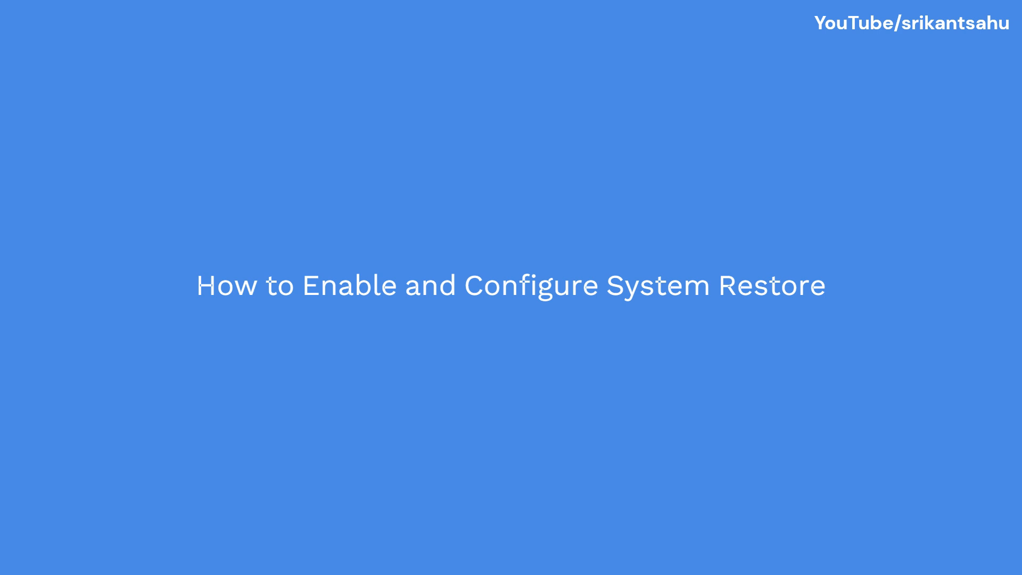
Search Windows for "create", open the "Create a restore point" settings, and move the System Properties window toward the centre of the desktop
left_click(443, 562)
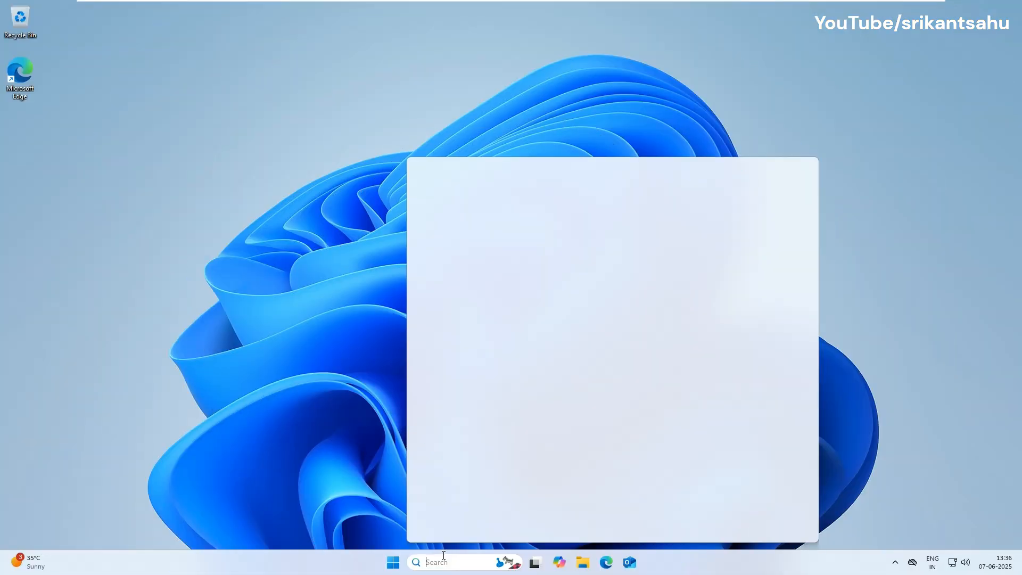
type("c")
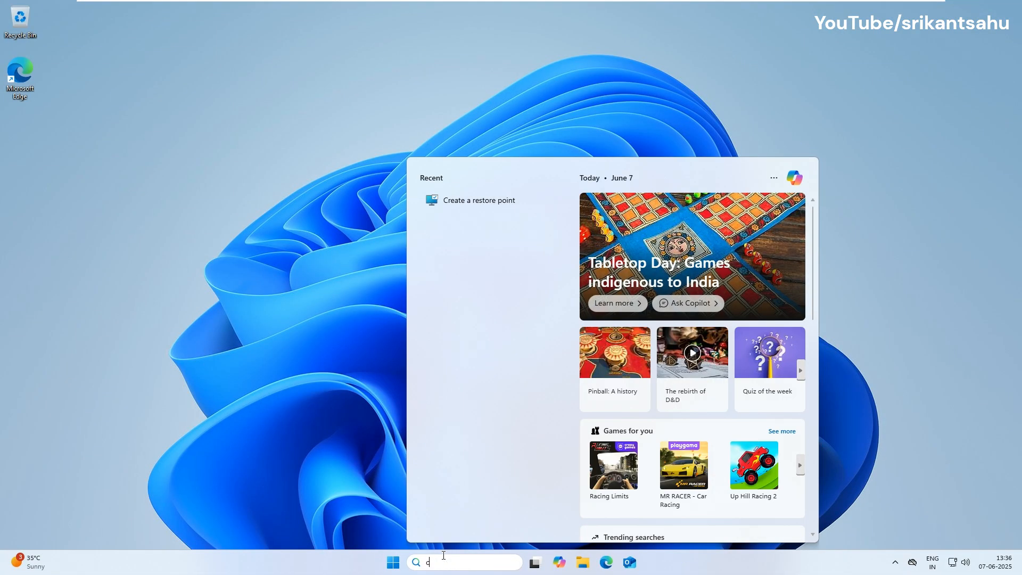
type("reate")
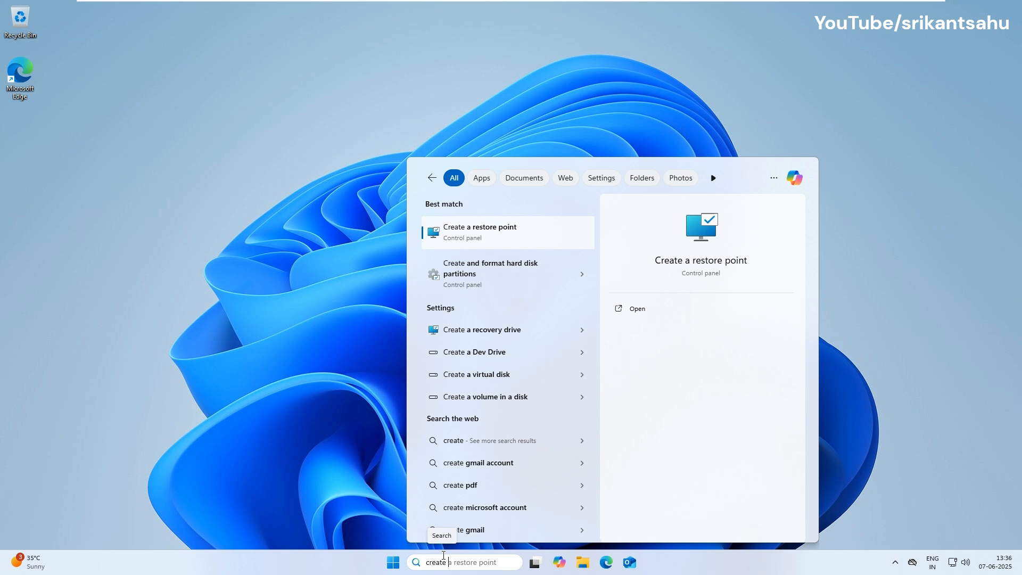
left_click(476, 229)
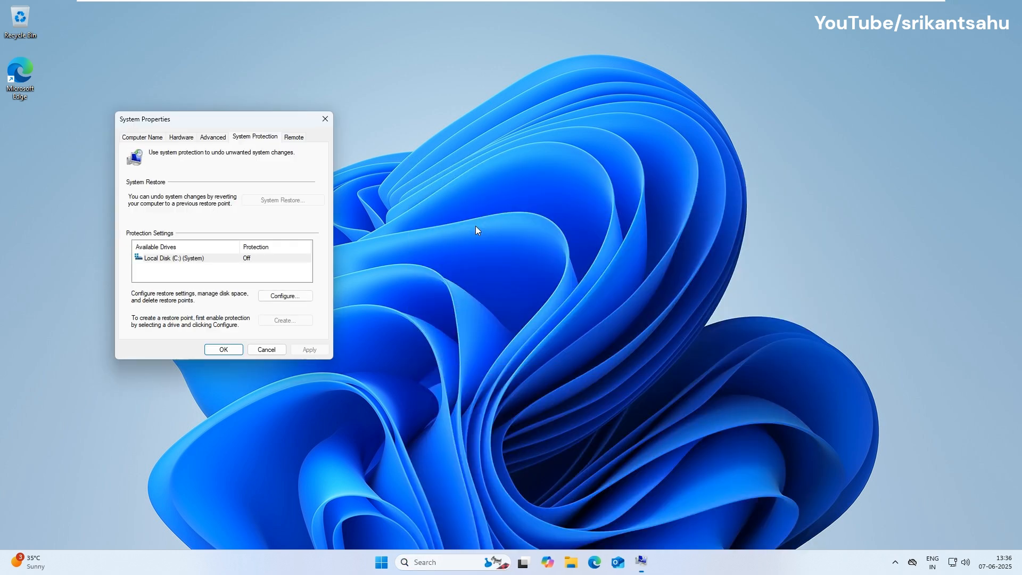
left_click_drag(228, 119, 526, 128)
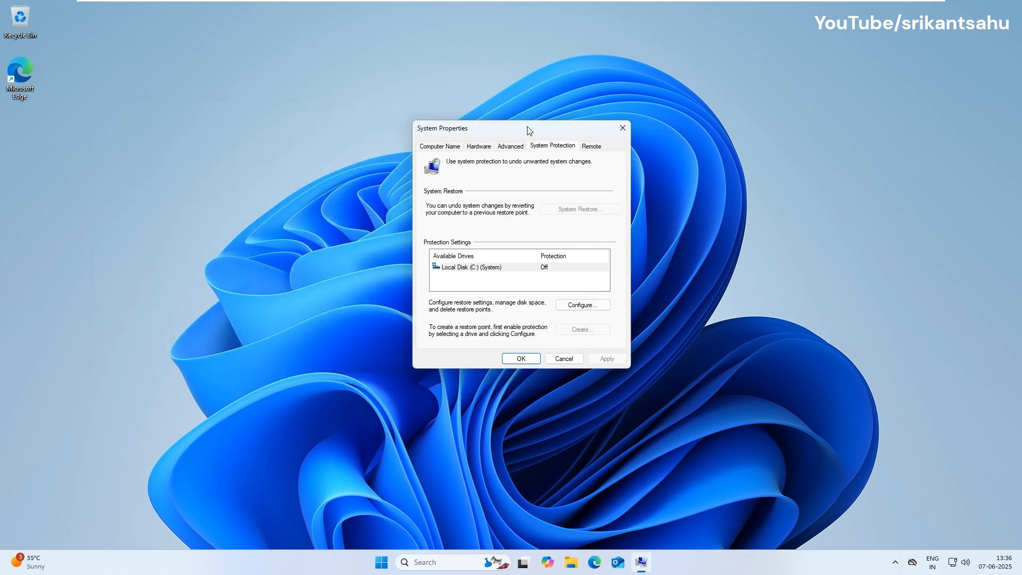
Turn on system protection for Local Disk (C:) with a maximum disk space usage of 6% (5.96 GB)
left_click(493, 270)
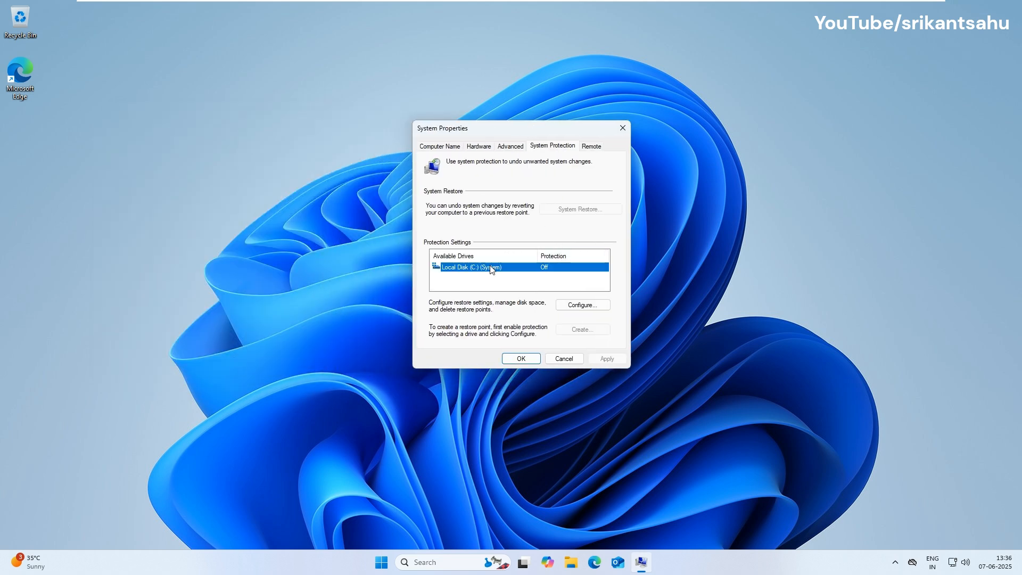
left_click(572, 306)
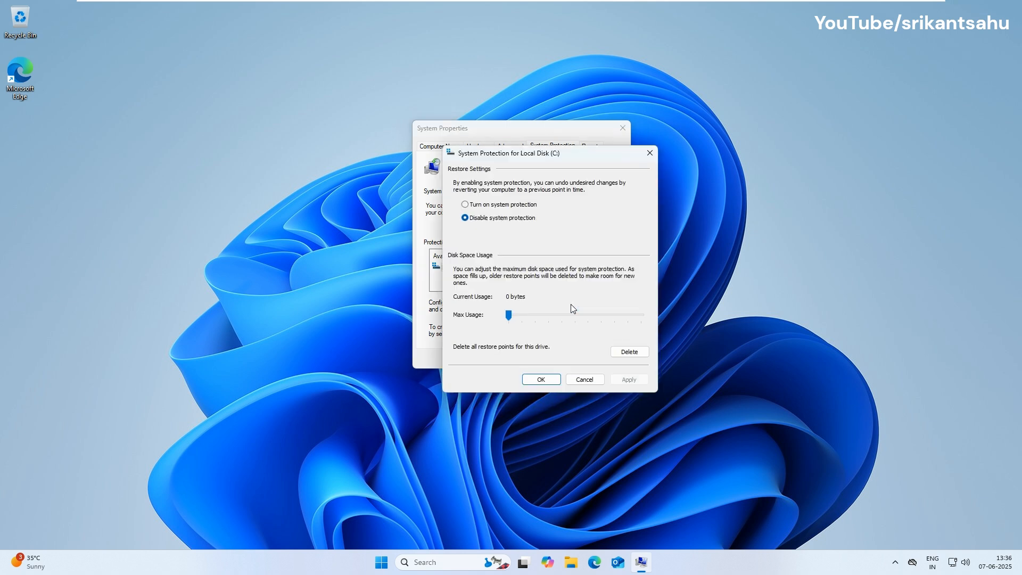
left_click(493, 206)
left_click_drag(534, 315, 516, 315)
left_click(625, 378)
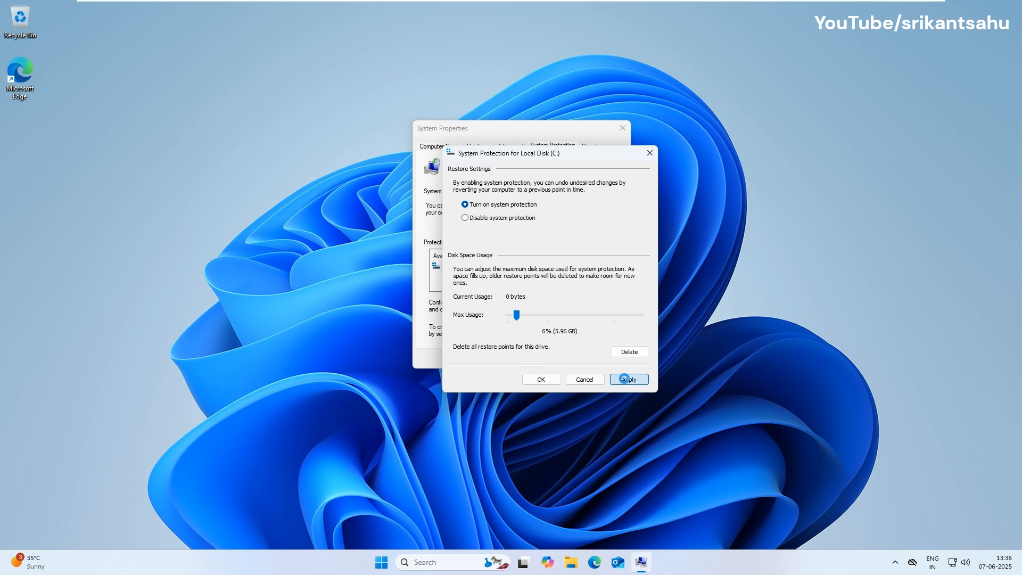
left_click(536, 380)
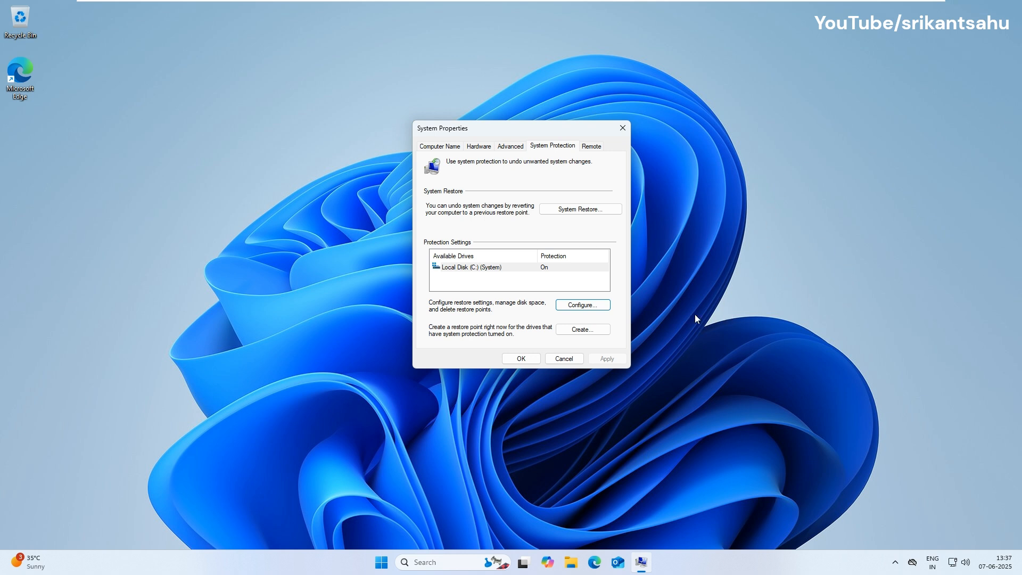
Create a restore point for Local Disk (C:) with the description "before driver update"
left_click(462, 268)
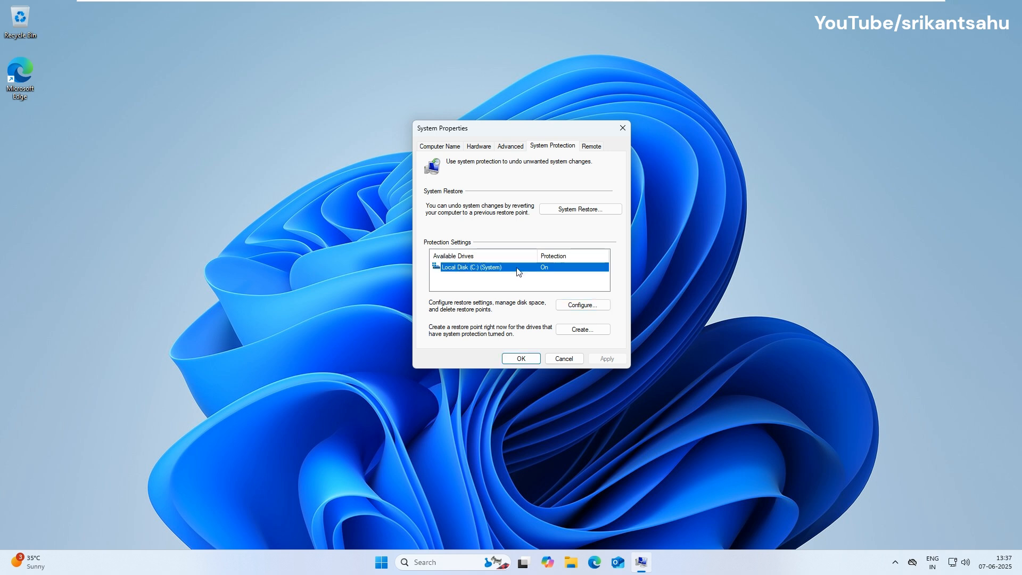
left_click(582, 331)
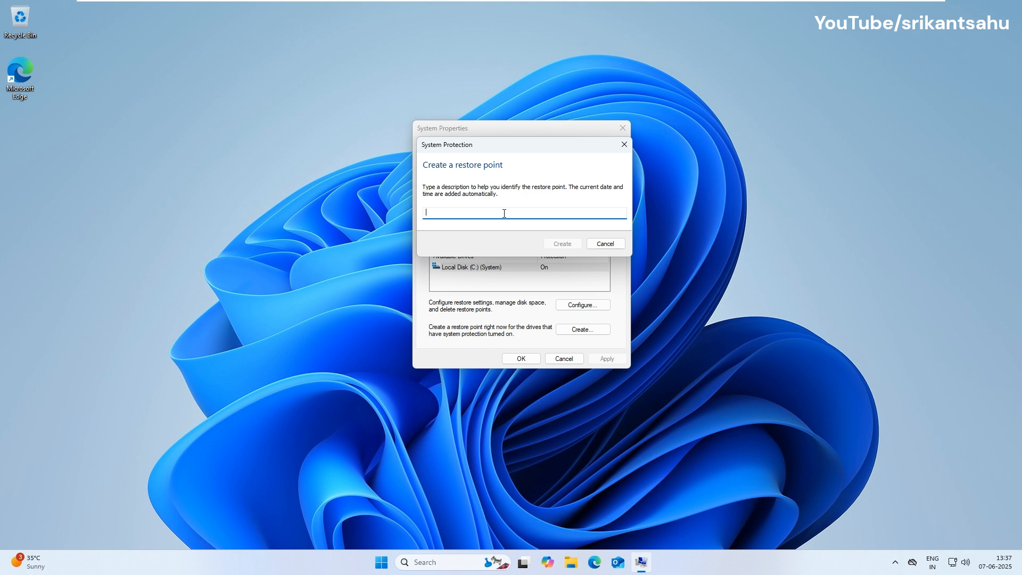
type("before driver update")
left_click(568, 243)
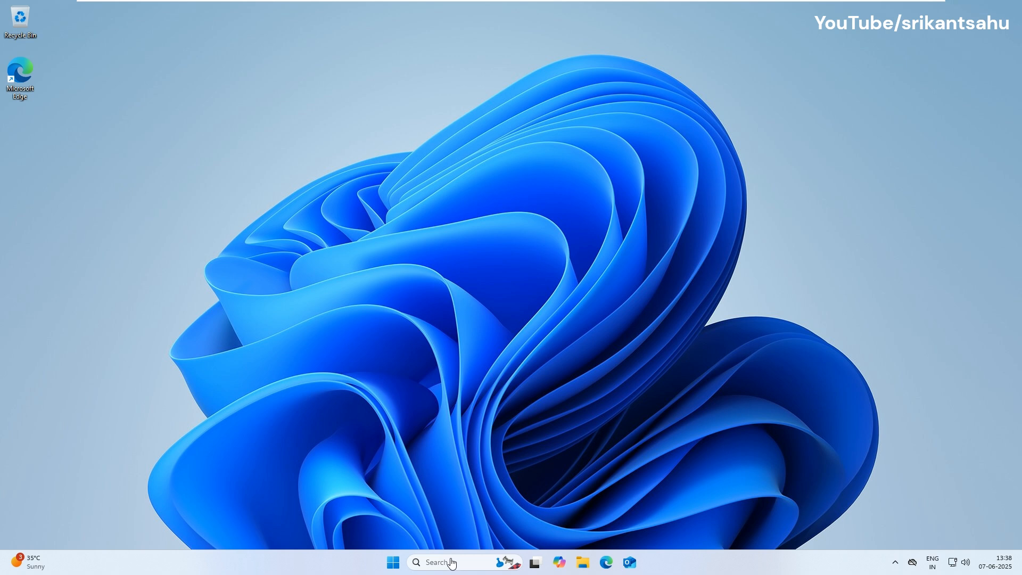
Launch the System Restore wizard by running rstrui.exe
key("super+r")
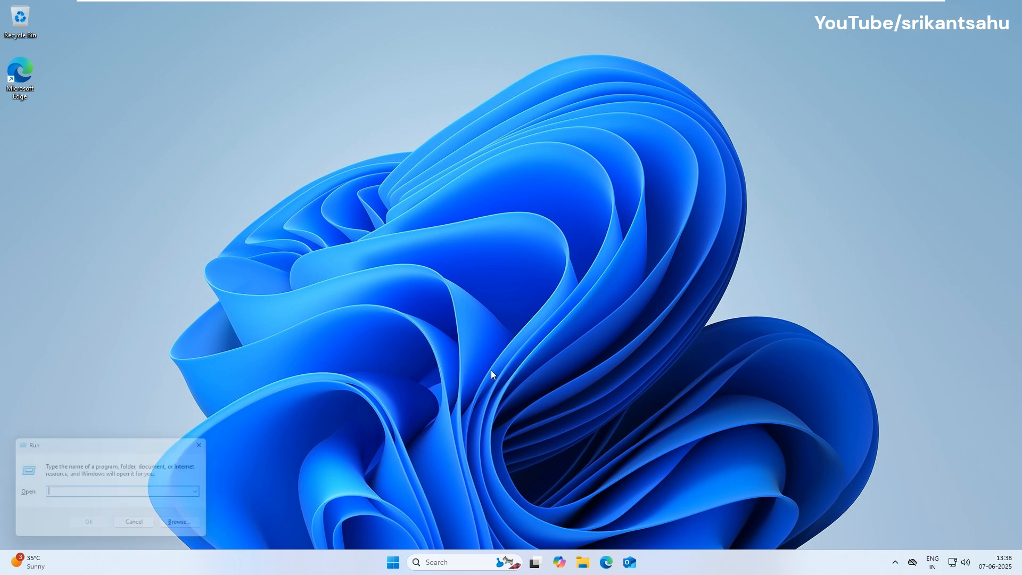
type("rstrui.exe")
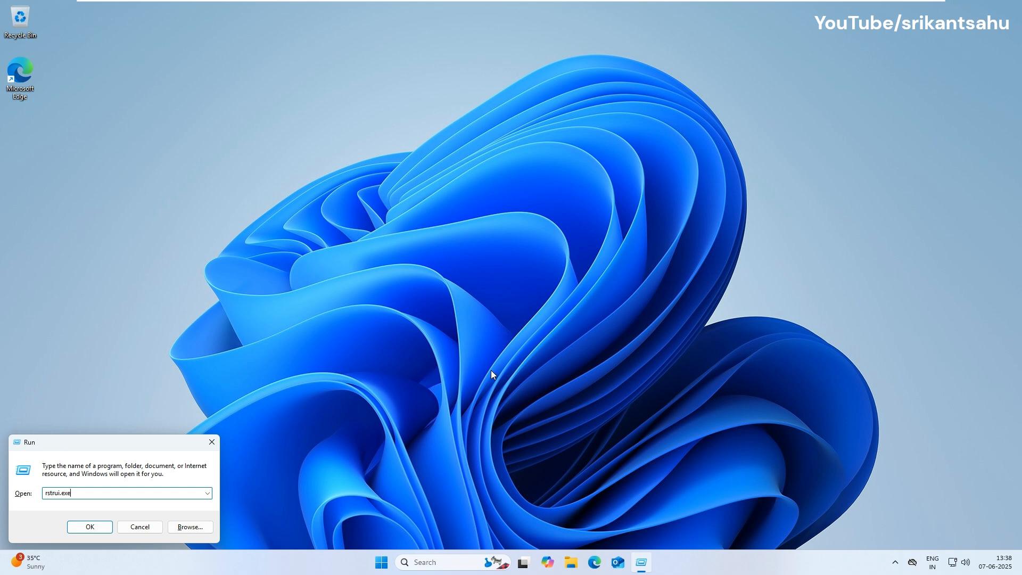
left_click(81, 527)
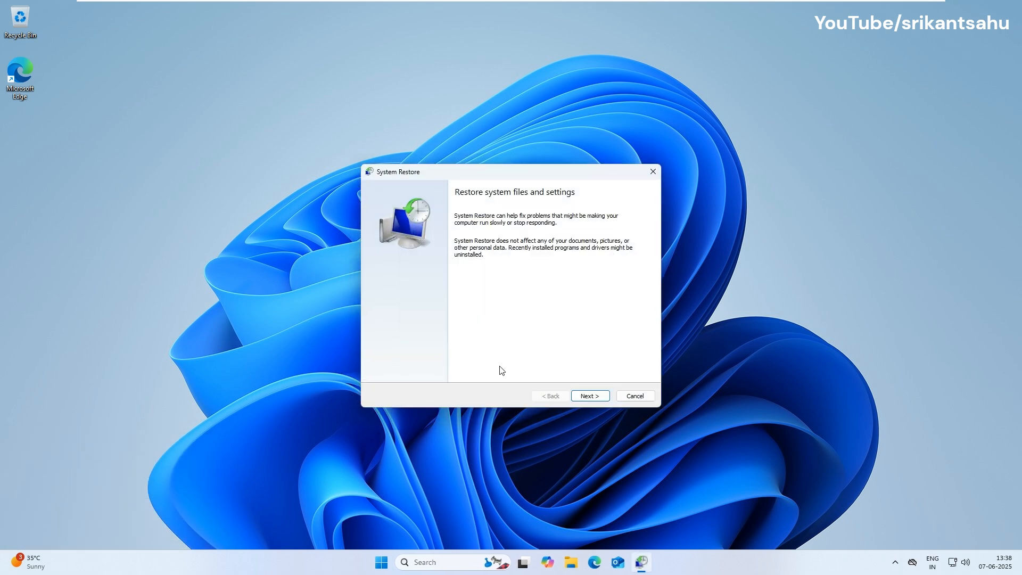
Search Windows for "recovery", open the Recovery page of Control Panel, and open System Restore from its advanced recovery tools
left_click(440, 563)
type("re")
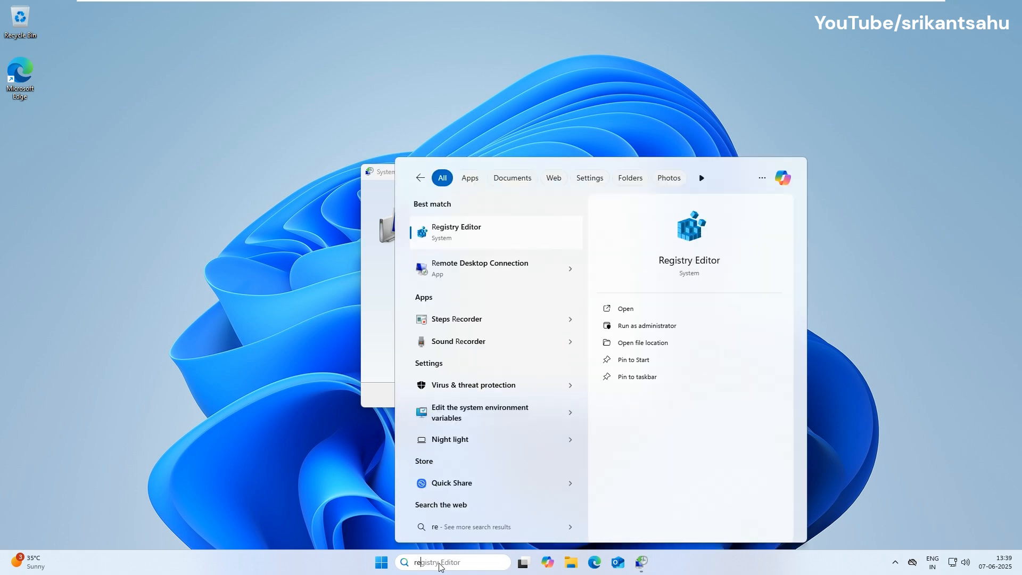
type("covery")
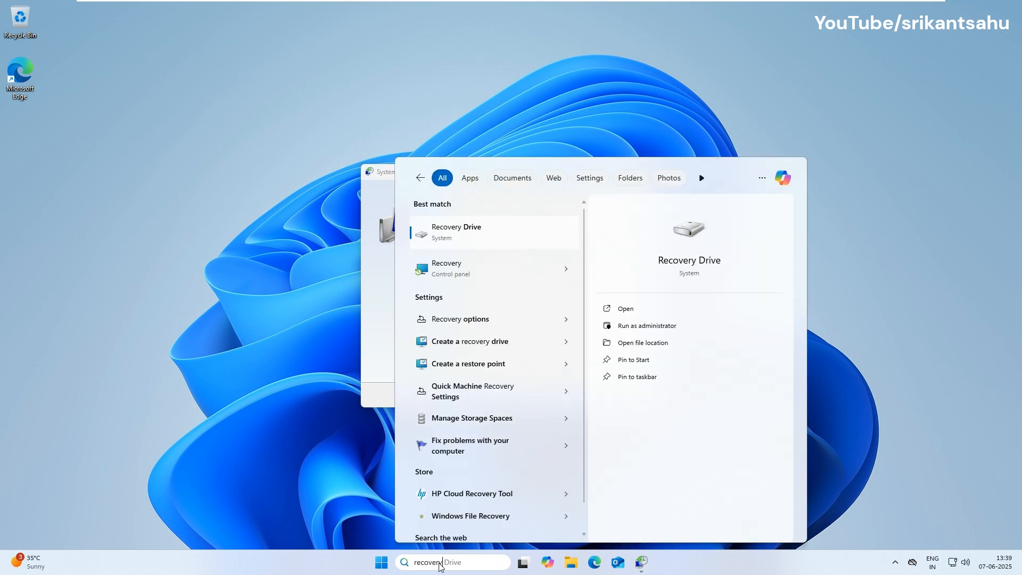
left_click(454, 274)
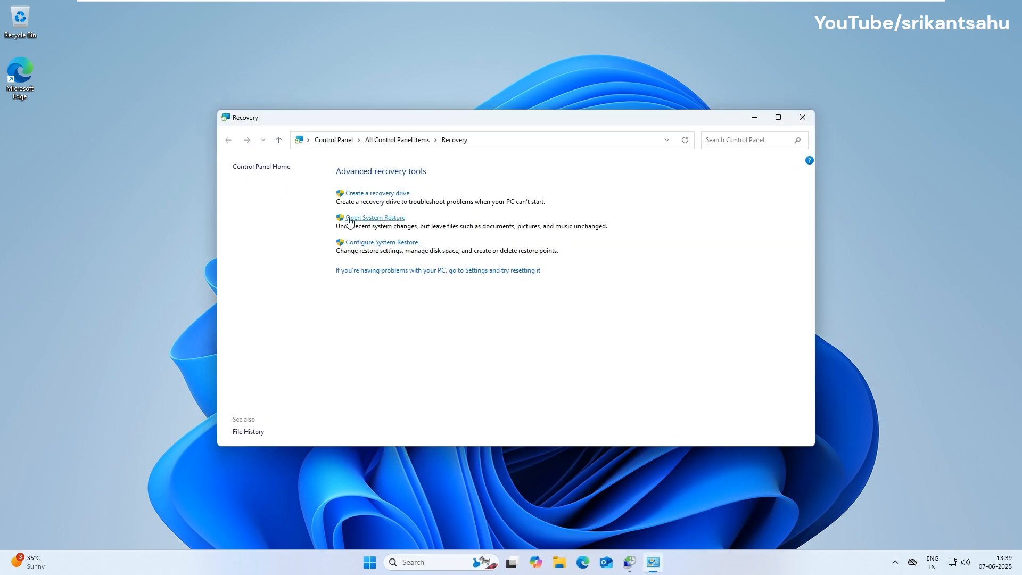
left_click(371, 219)
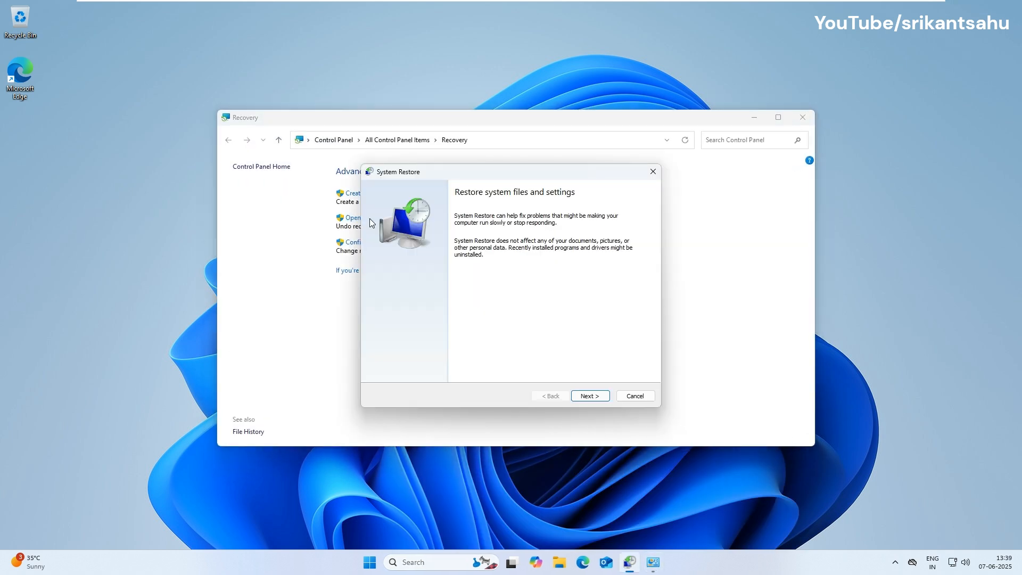
Open System Properties through a search for "Create a restore point", then close it and the Recovery window
left_click(435, 567)
type("cre")
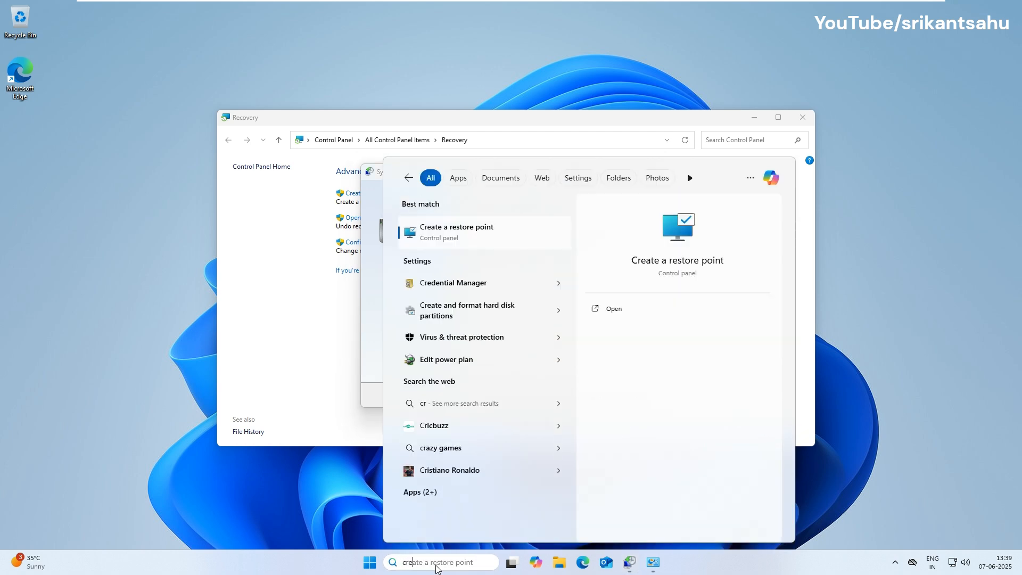
left_click(482, 230)
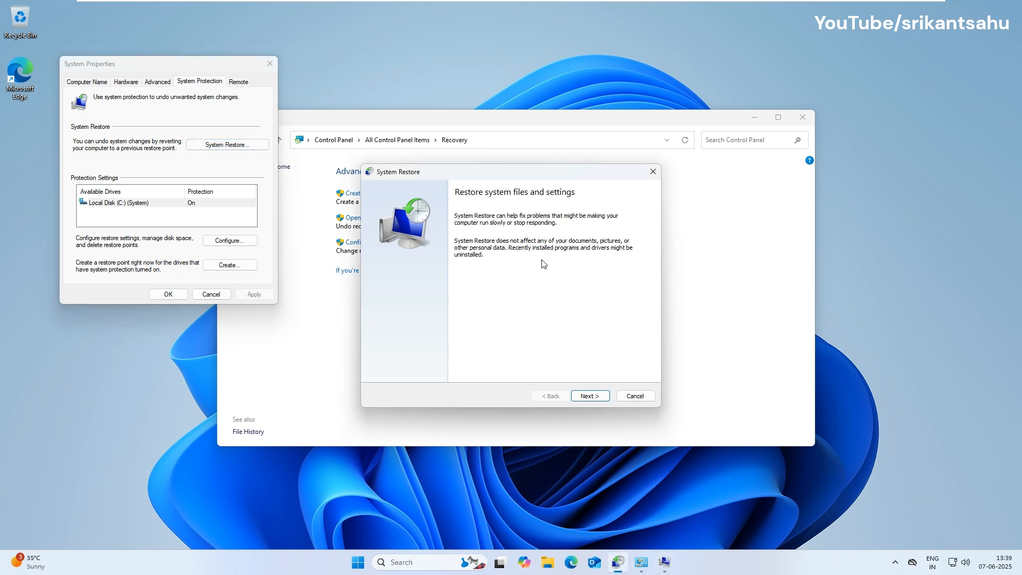
left_click(258, 61)
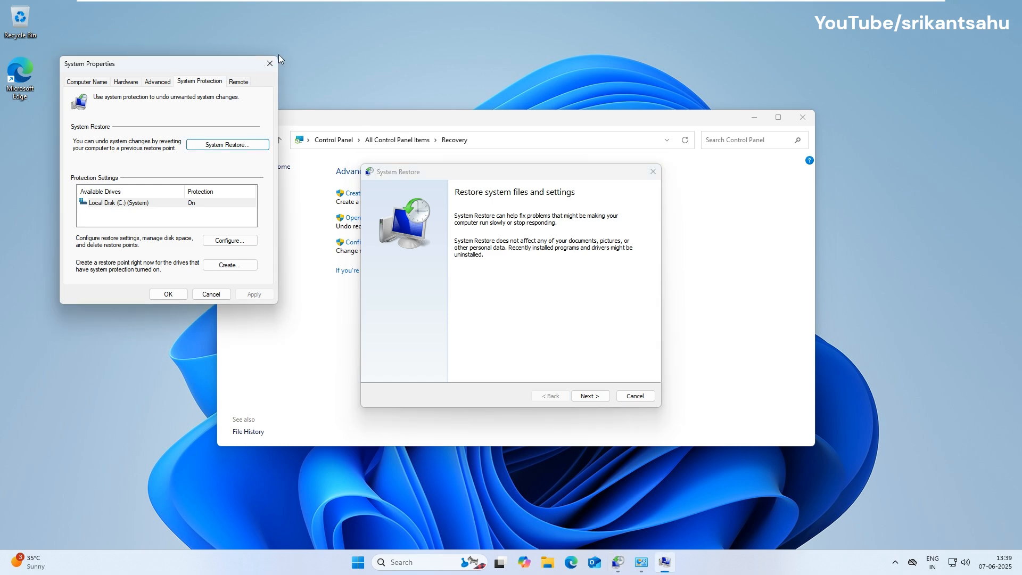
left_click(268, 63)
left_click(802, 117)
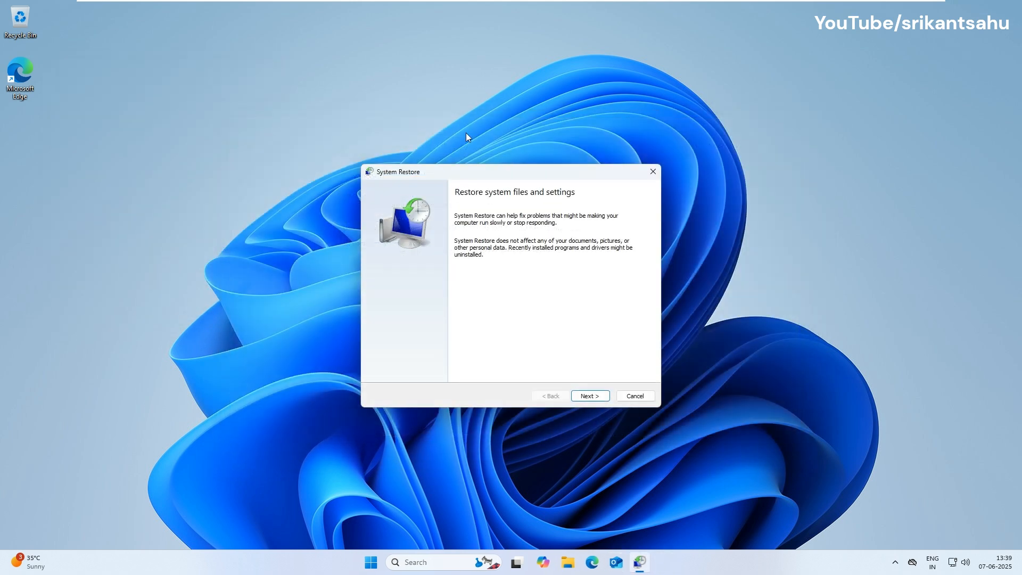
Select the "before driver update" restore point in the System Restore wizard and scan it for affected programs
left_click_drag(484, 171, 426, 132)
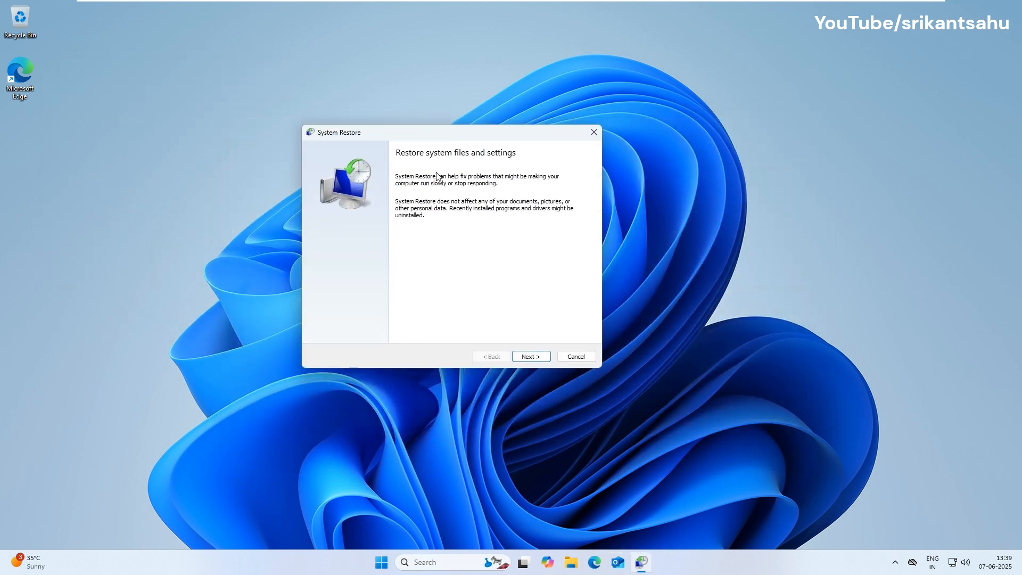
left_click(530, 362)
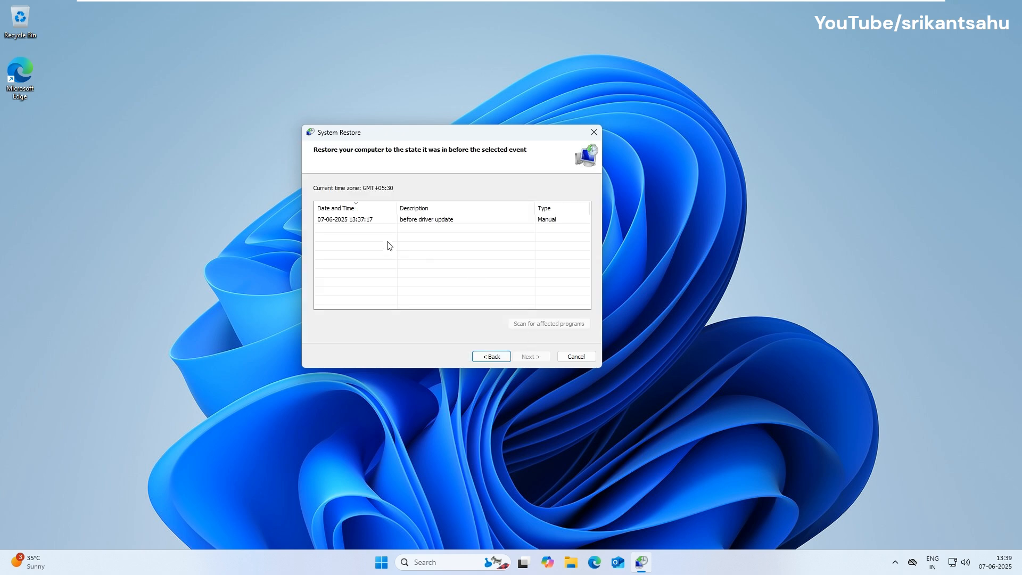
left_click(362, 222)
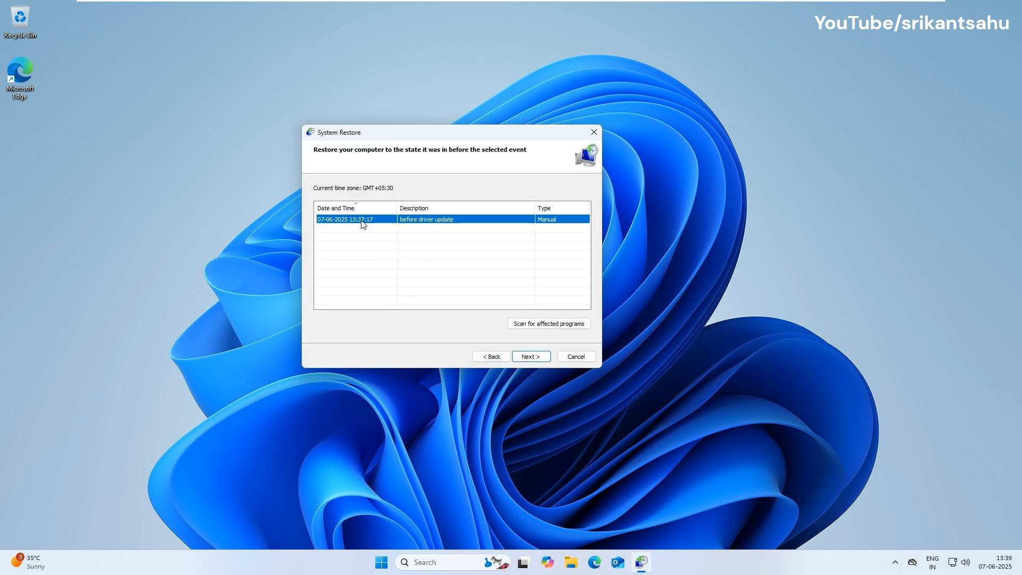
left_click(542, 325)
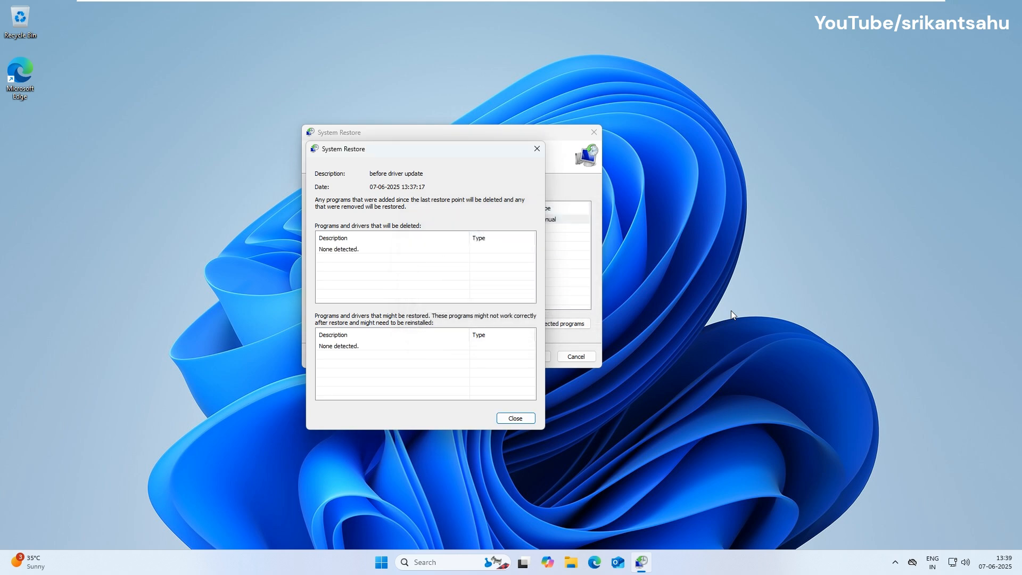
left_click(521, 419)
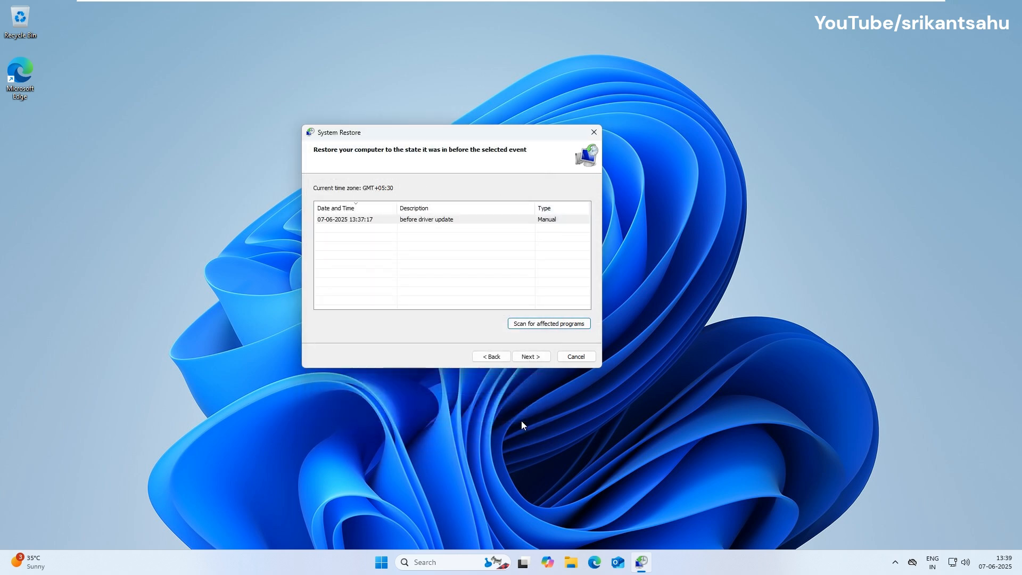
Confirm the "before driver update" restore point and start the system restore
left_click(529, 358)
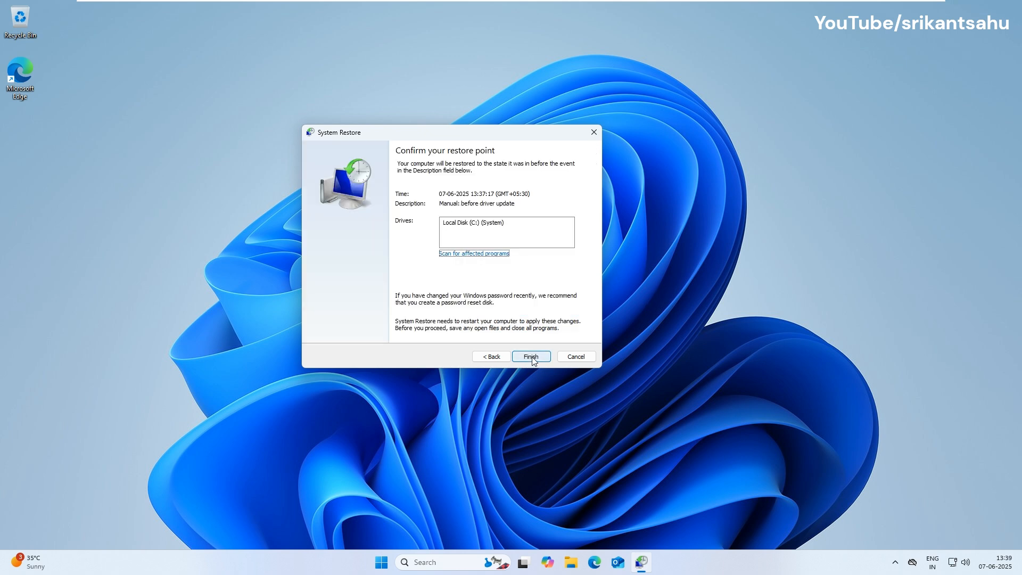
left_click(532, 357)
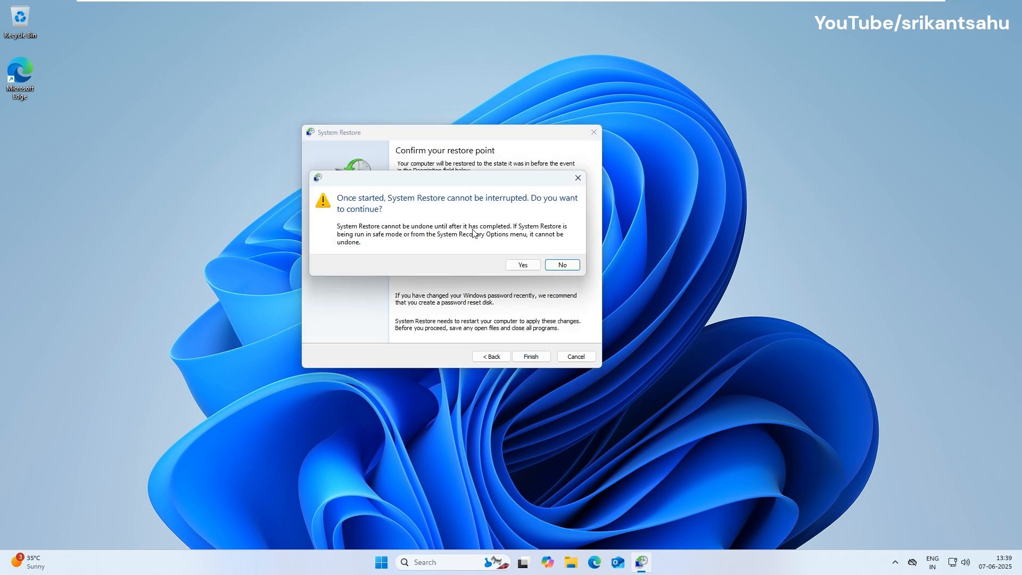
left_click(512, 266)
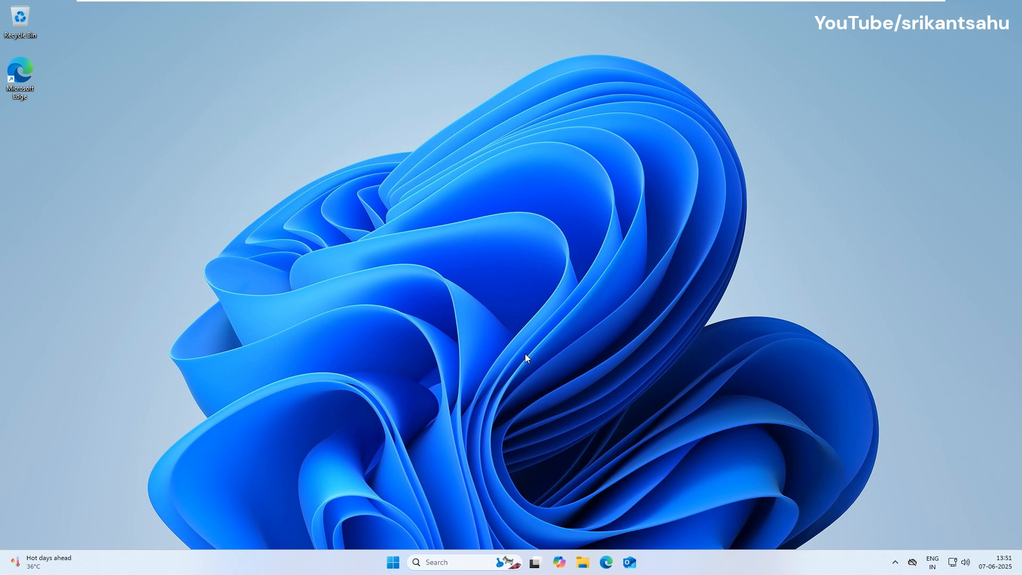
Open the Recovery page in the System section of Windows Settings
left_click(393, 562)
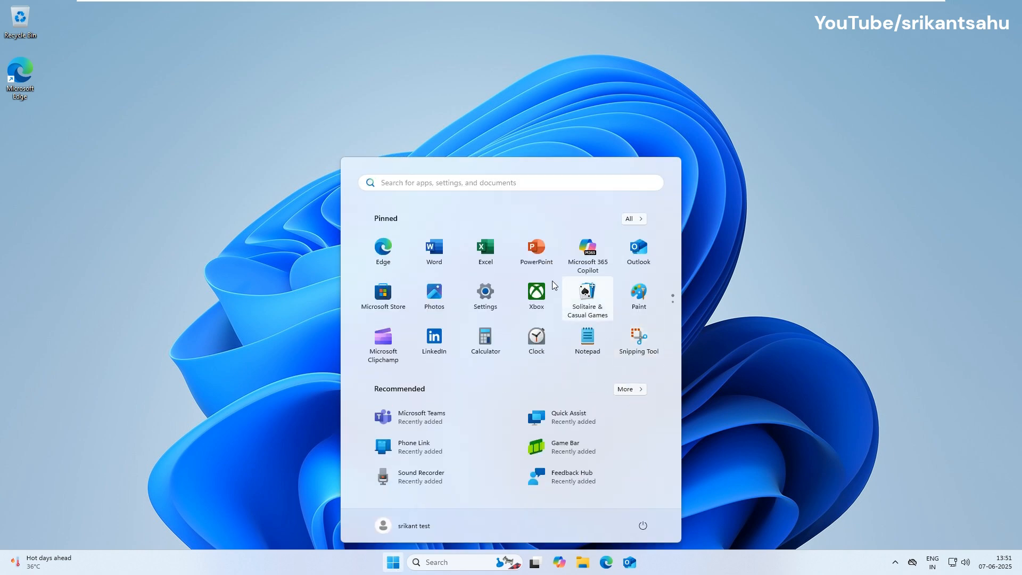
left_click(484, 292)
left_click_drag(177, 38, 254, 38)
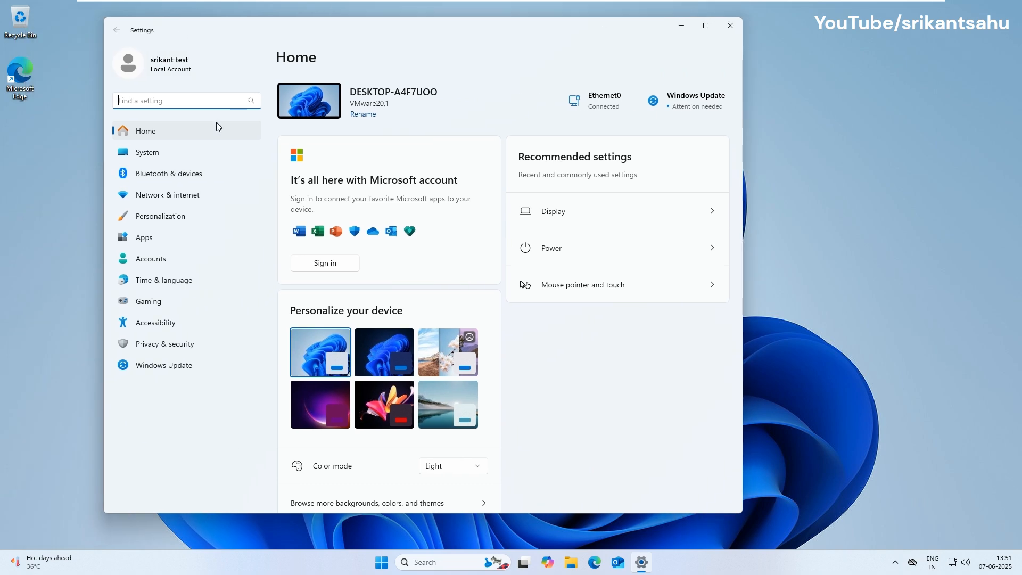
left_click(154, 153)
scroll(495, 363, "down", 5)
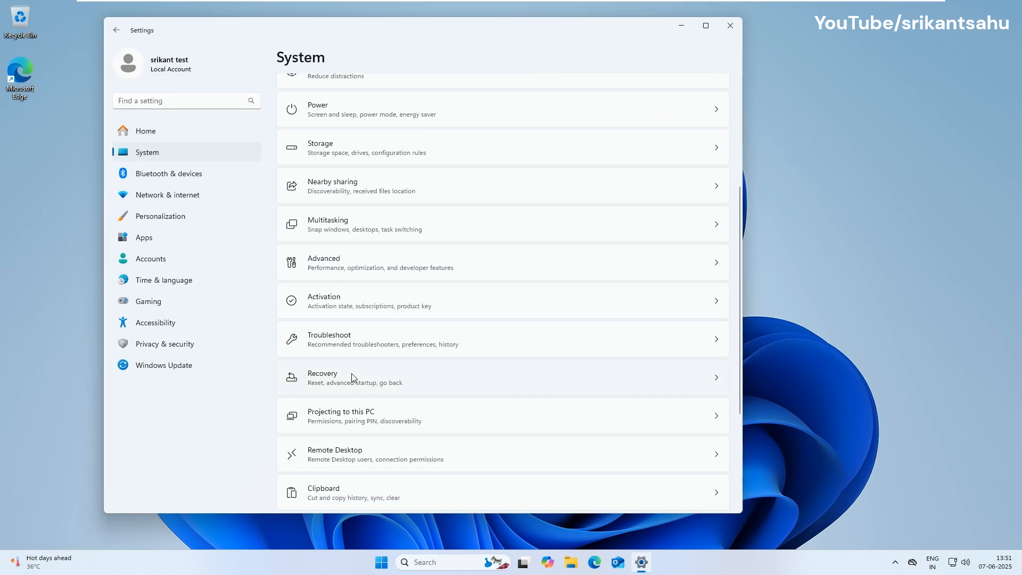
left_click(353, 378)
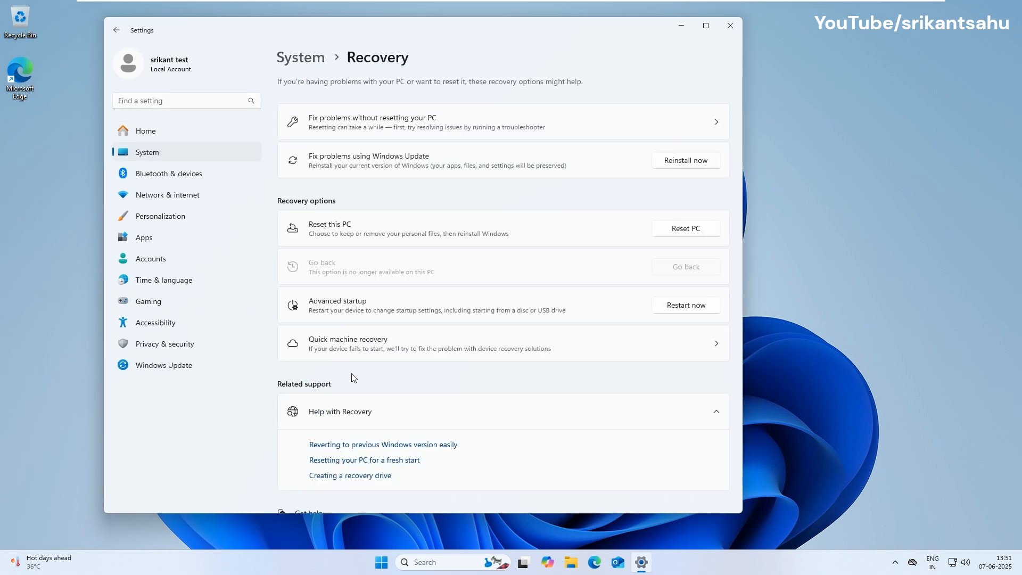
Restart the PC into advanced startup and launch System Restore from the advanced troubleshooting options
left_click(694, 306)
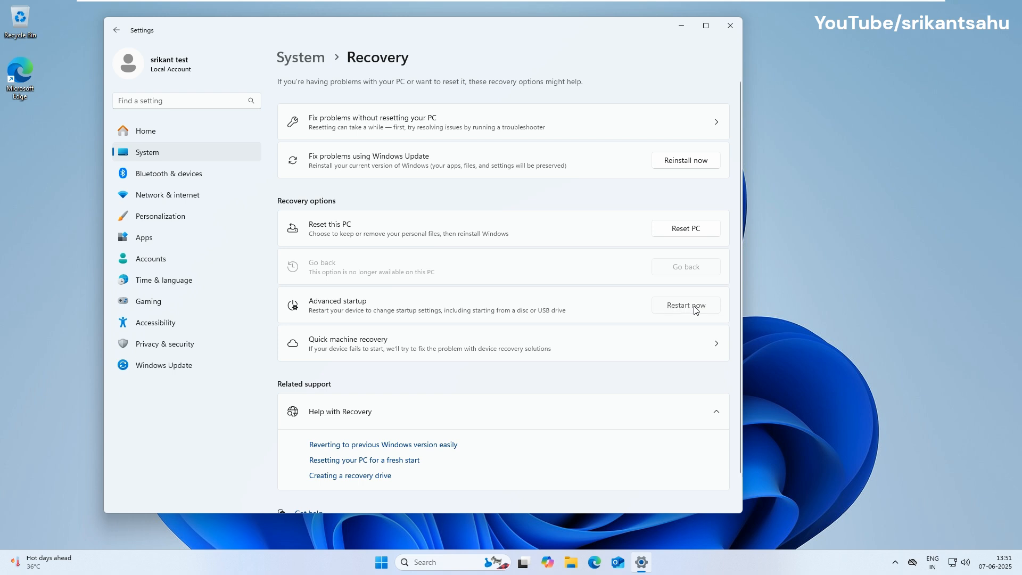
left_click(380, 308)
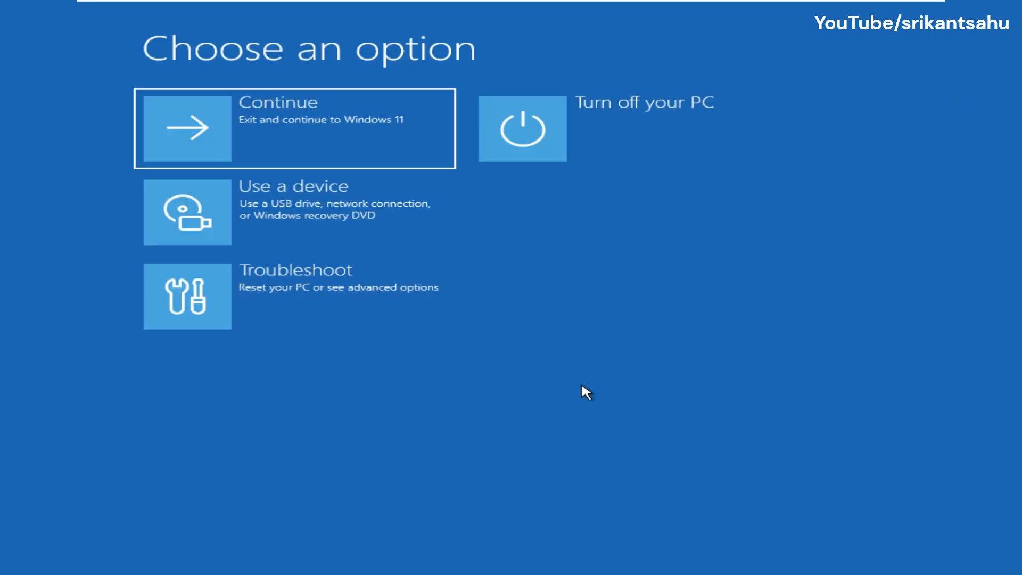
left_click(305, 284)
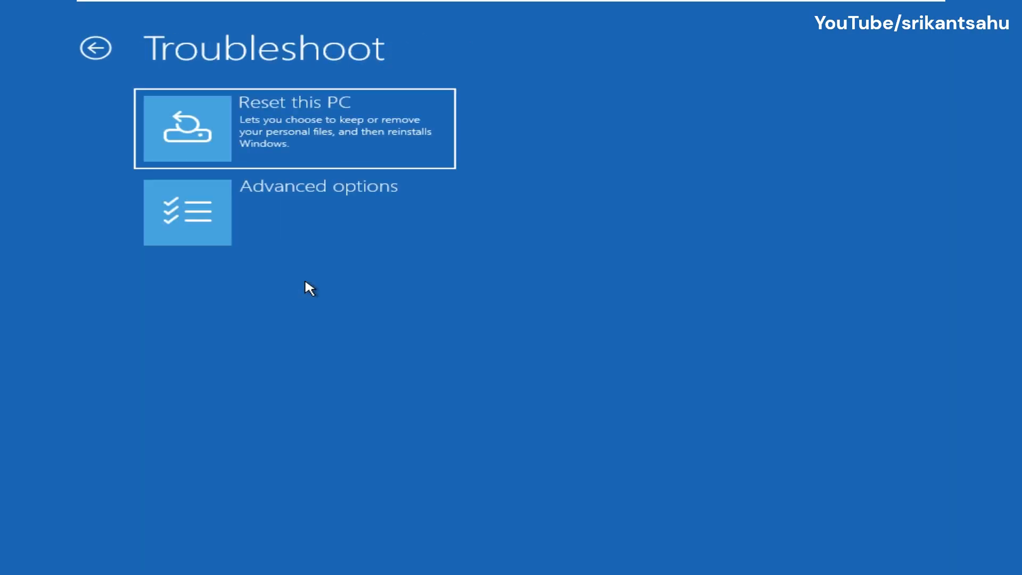
left_click(308, 213)
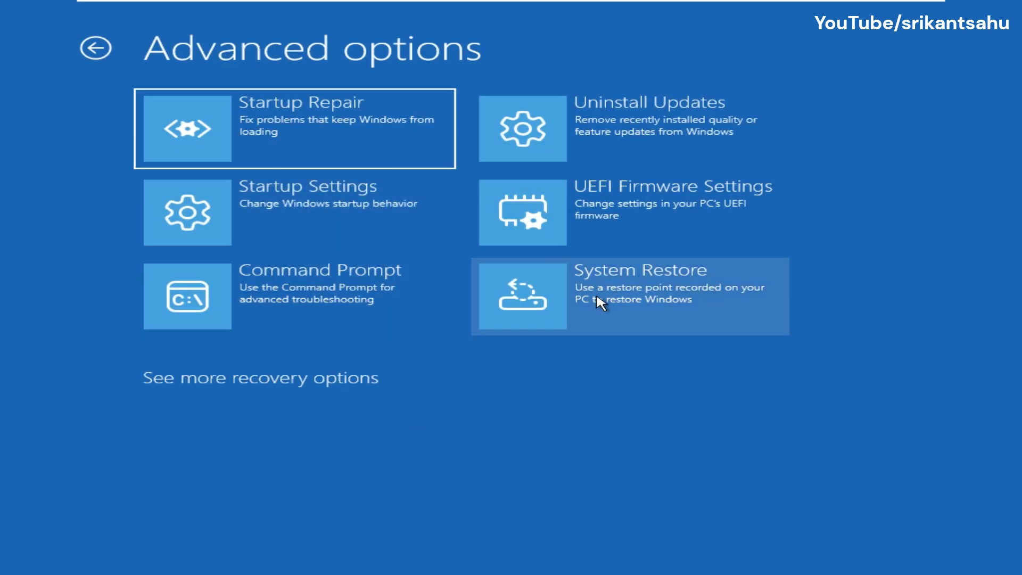
left_click(596, 296)
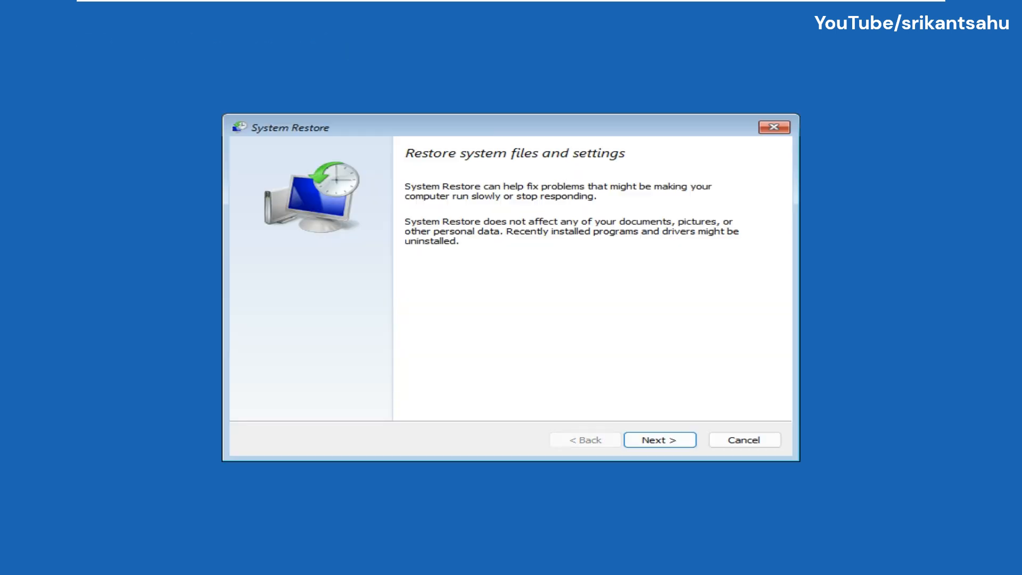
Choose the "before driver update" restore point in the recovery environment, confirm it and start the system restore
left_click(658, 442)
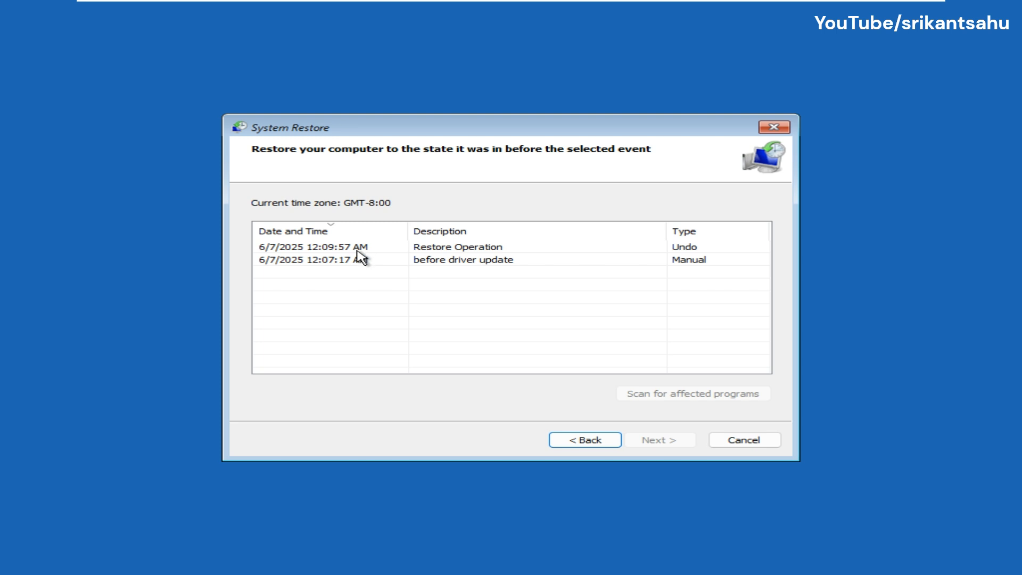
left_click(356, 248)
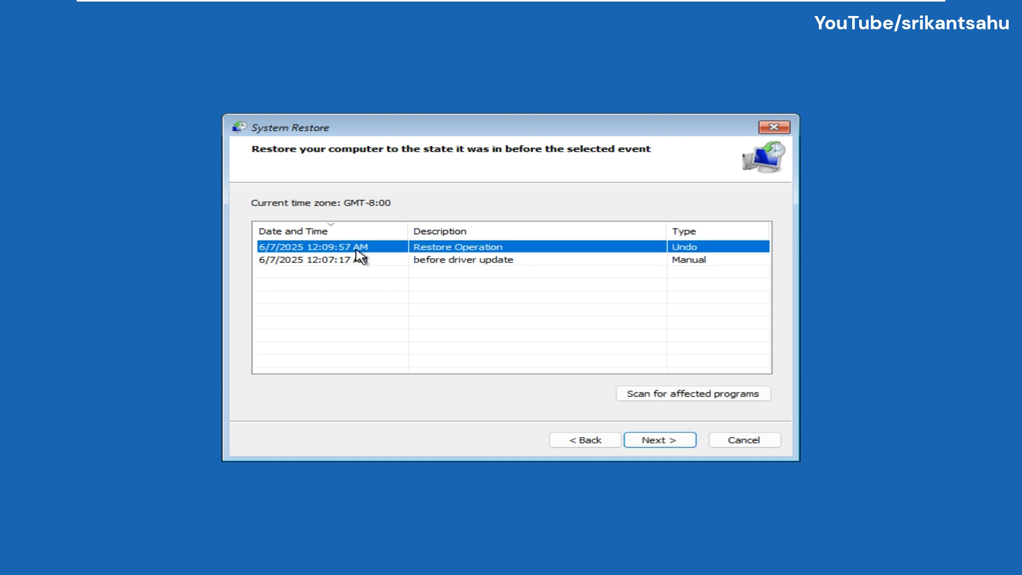
left_click(349, 260)
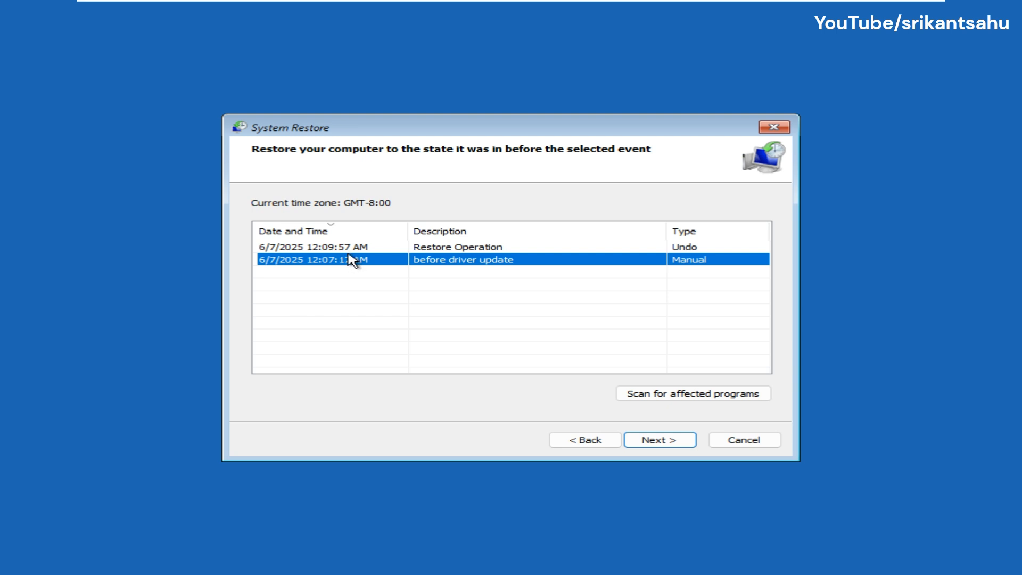
left_click(659, 442)
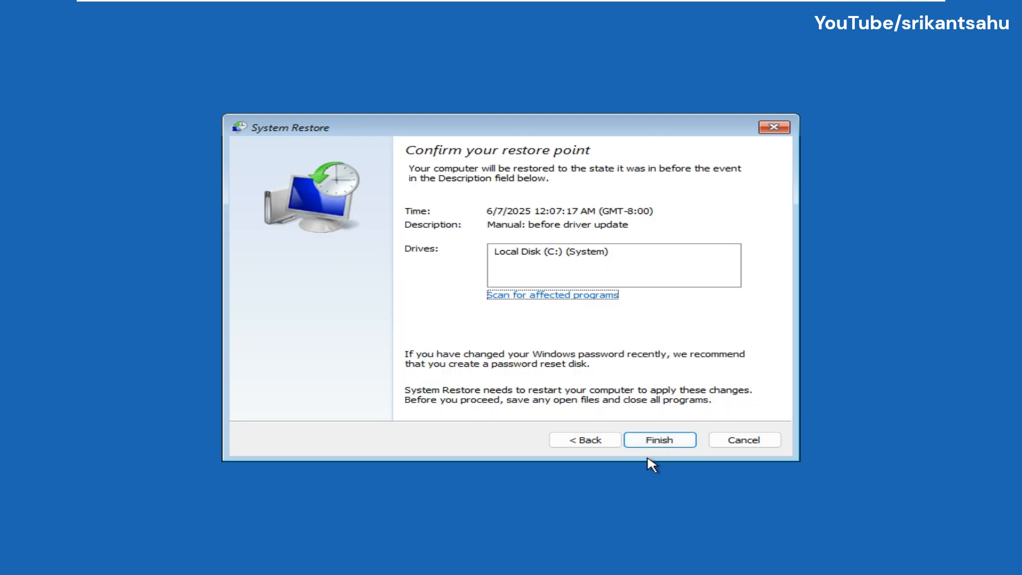
left_click(657, 445)
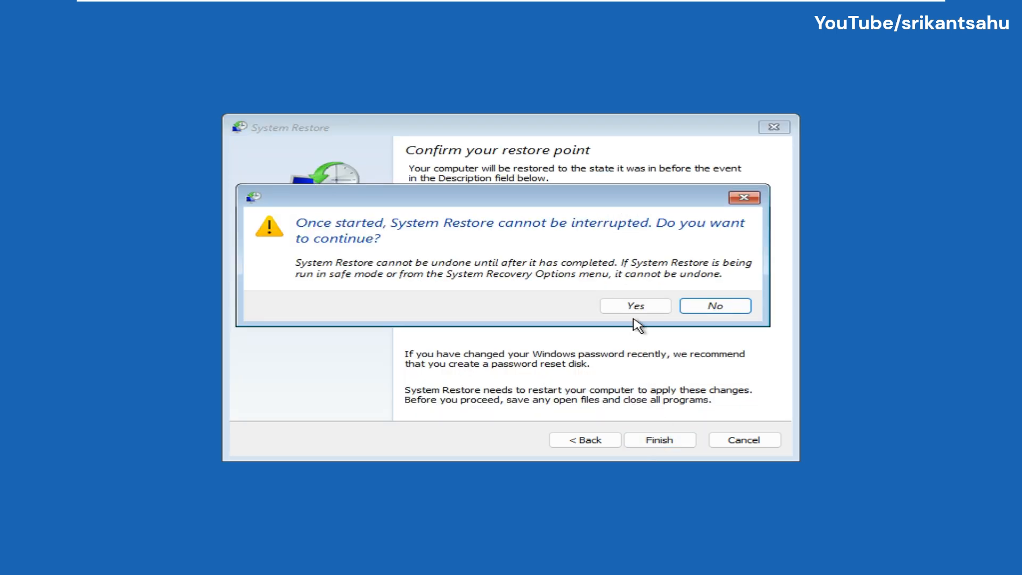
left_click(632, 311)
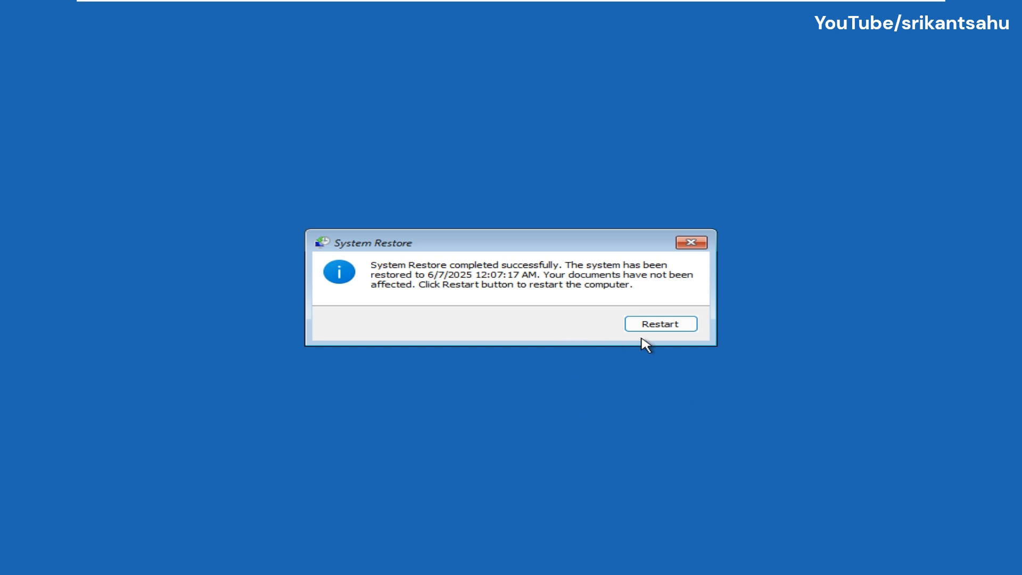
Restart the computer, get past the lock screen to the desktop, and dismiss the System Restore message
left_click(653, 325)
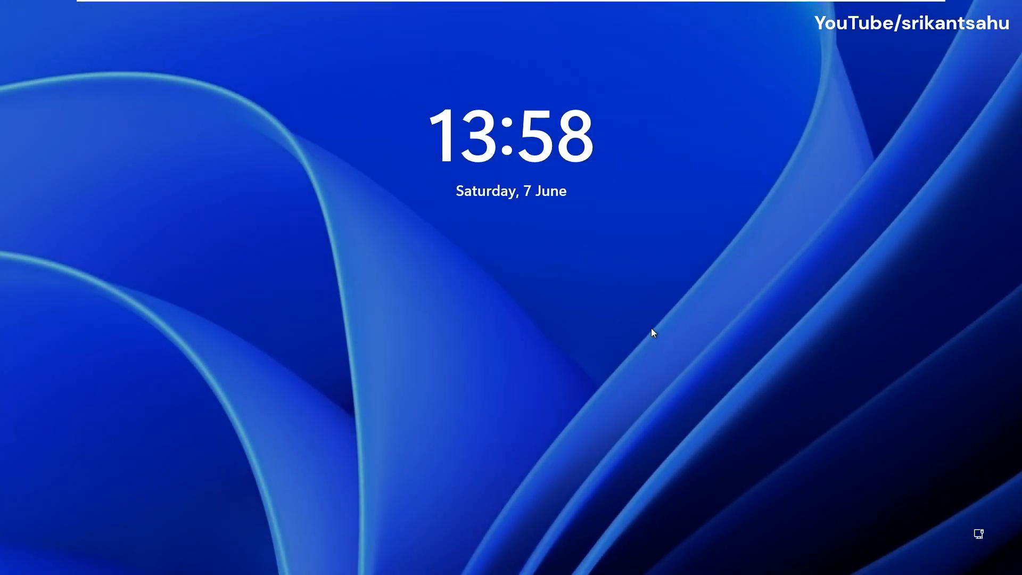
left_click(651, 329)
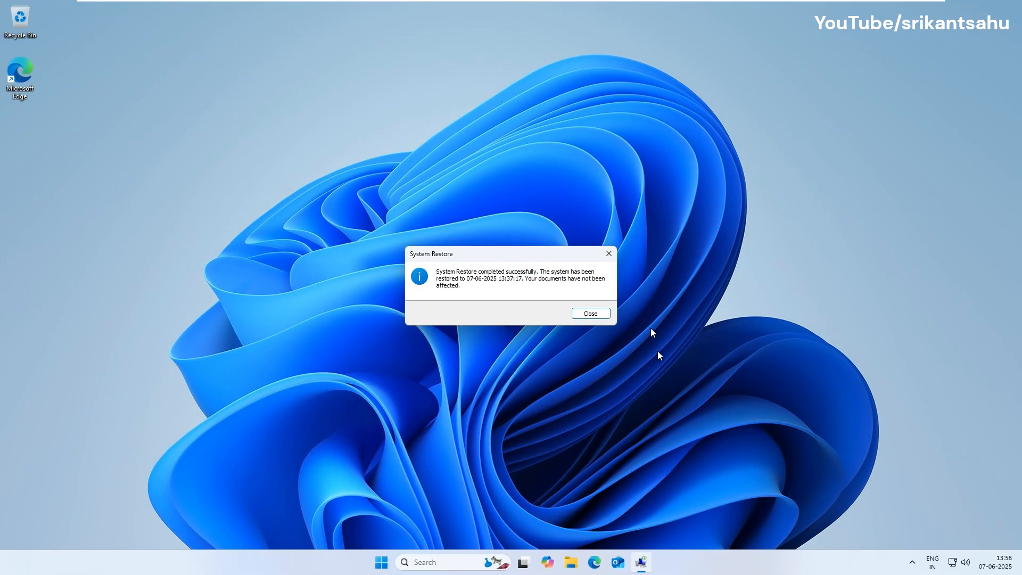
left_click(590, 313)
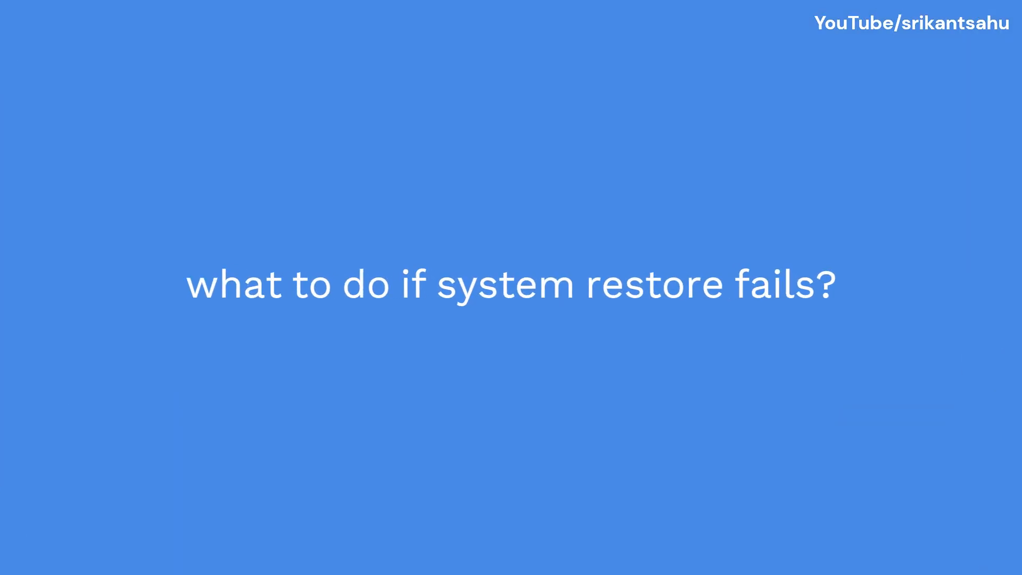